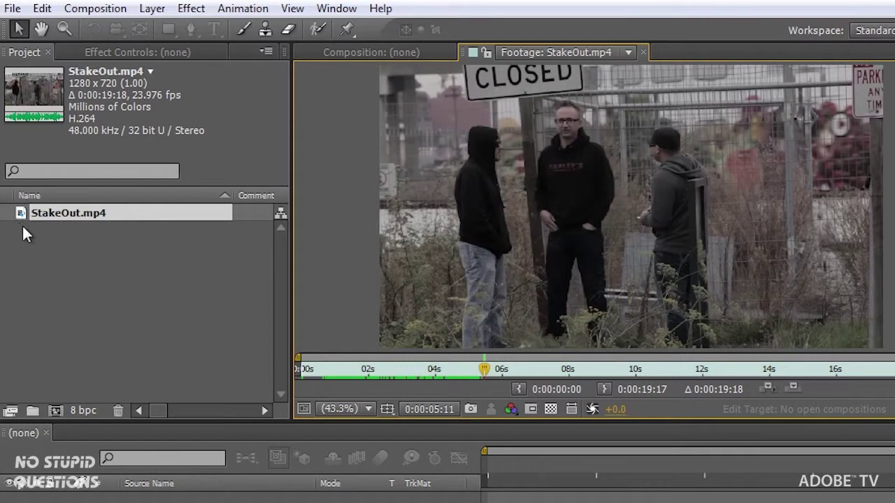
Create a composition from StakeOut.mp4 and add an adjustment layer above the footage.
drag(22, 217, 50, 392)
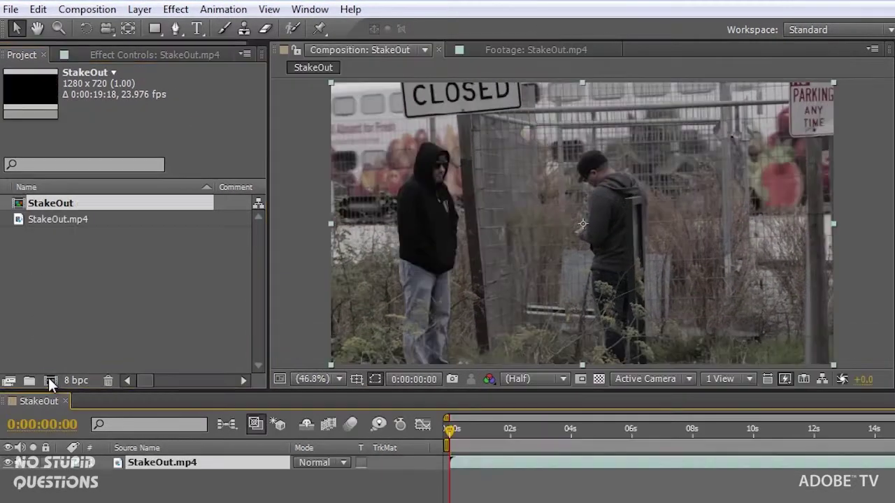
drag(461, 431, 616, 433)
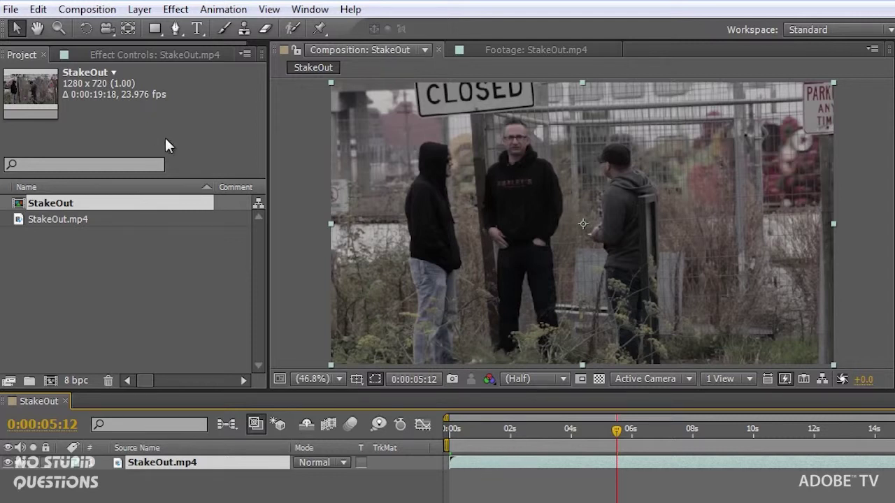
click(140, 9)
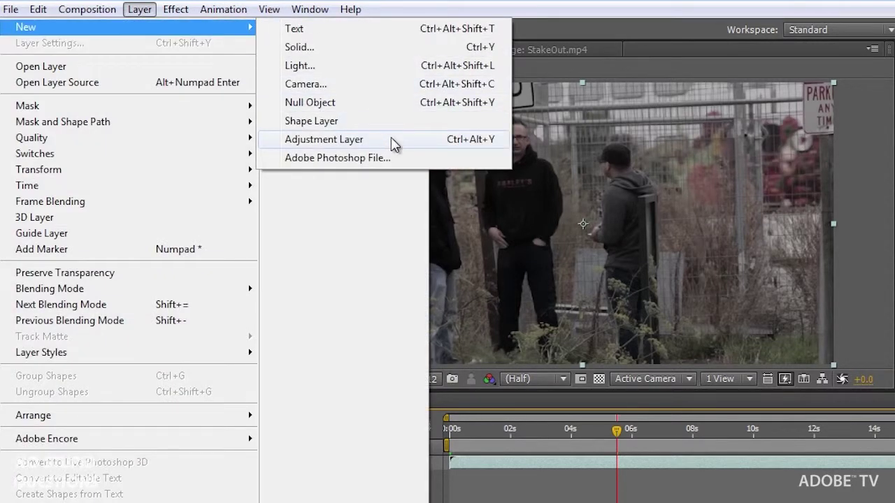
click(324, 140)
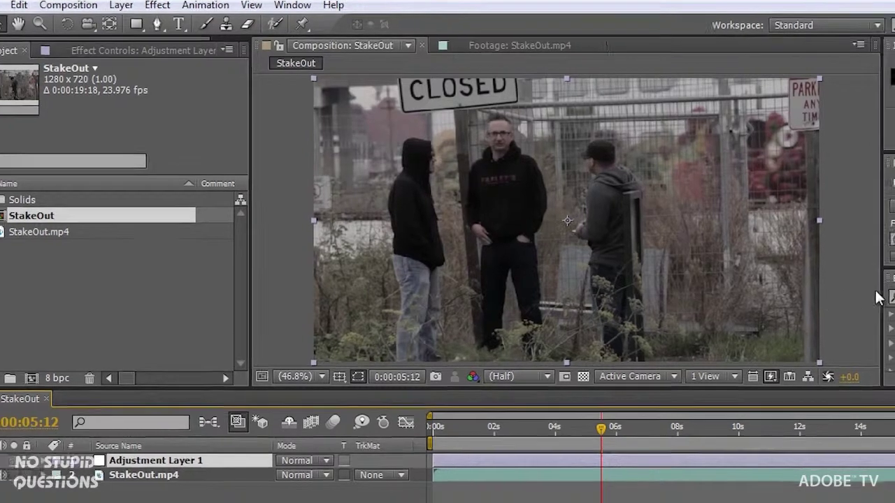
Apply the Stylize Mosaic effect to Adjustment Layer 1 and compare the picture with the layer hidden and shown.
click(757, 260)
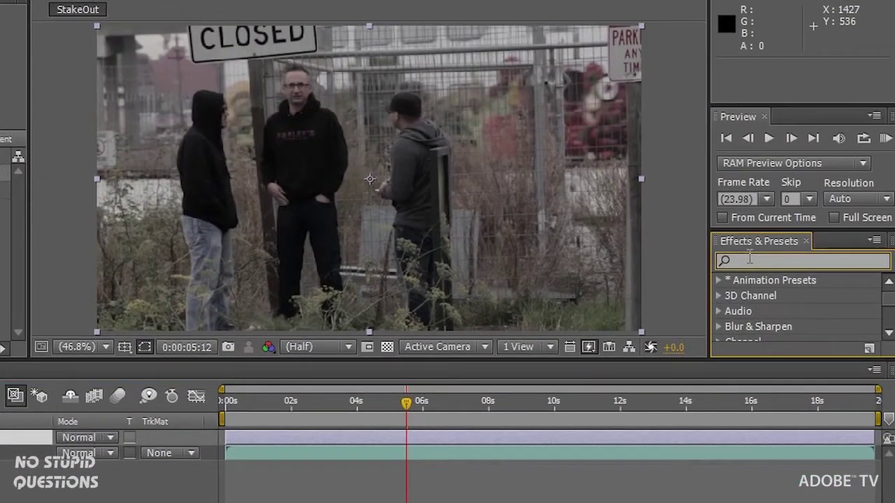
text(mosai)
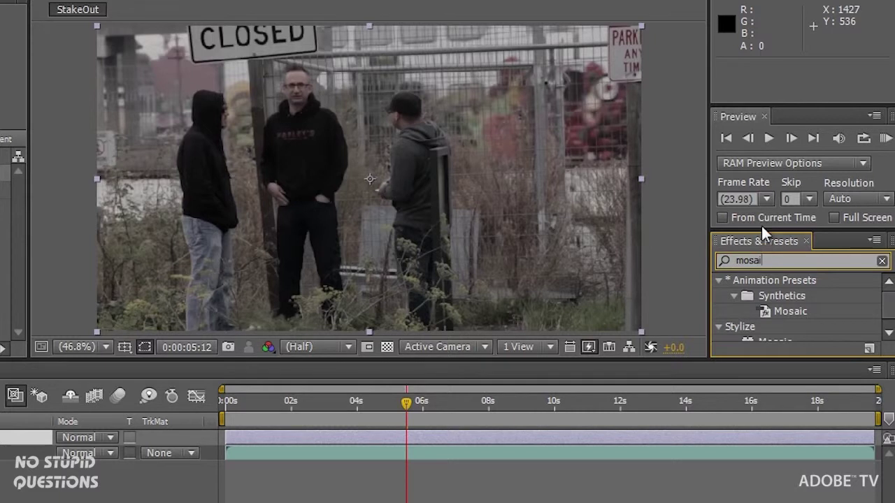
drag(761, 229, 759, 202)
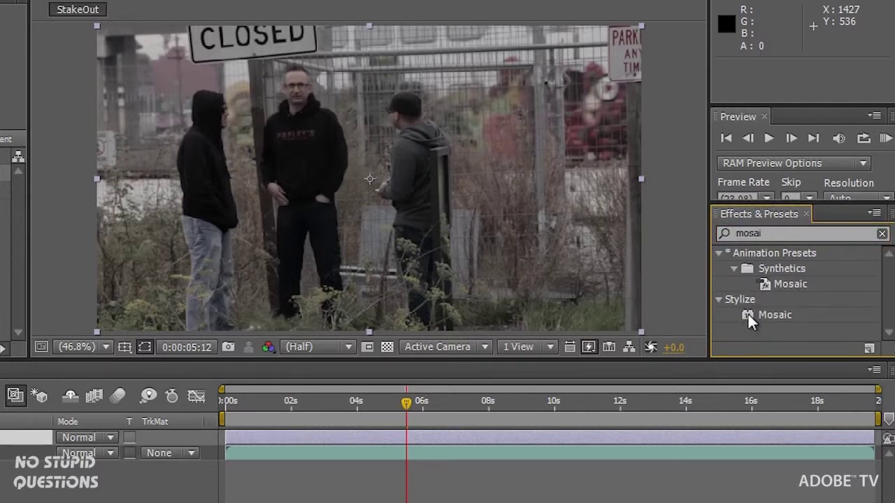
drag(749, 319, 332, 439)
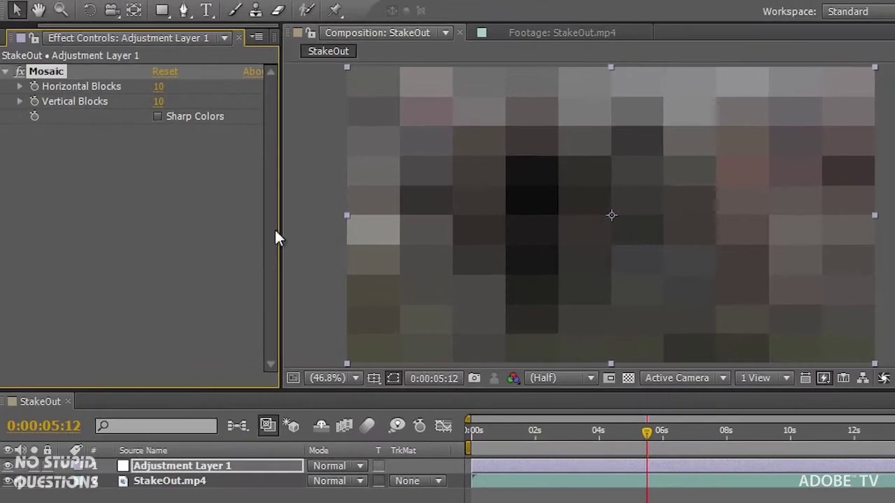
click(7, 466)
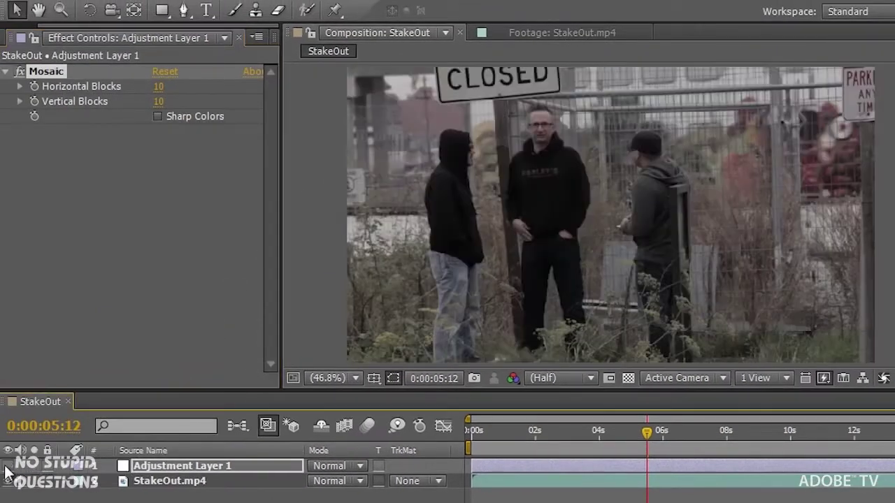
click(7, 466)
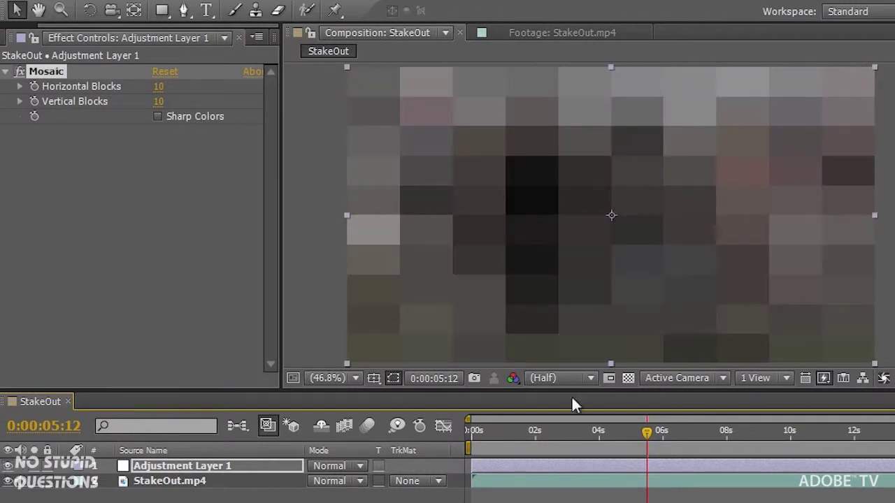
Set the Mosaic effect's Horizontal Blocks and Vertical Blocks to 60 each.
click(159, 87)
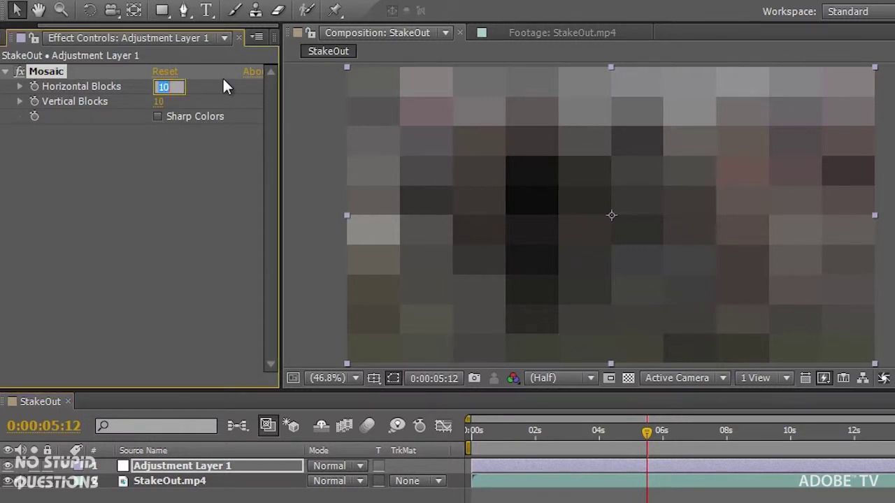
text(60)
key(Tab)
text(60)
key(Return)
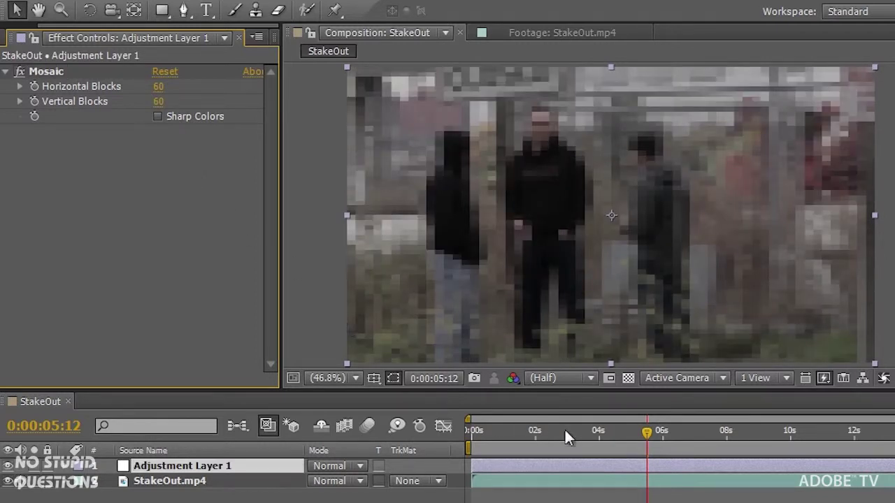
At 0:00:04:09, add a full-frame rectangular mask to Adjustment Layer 1 and return to the Selection tool.
drag(638, 435, 611, 433)
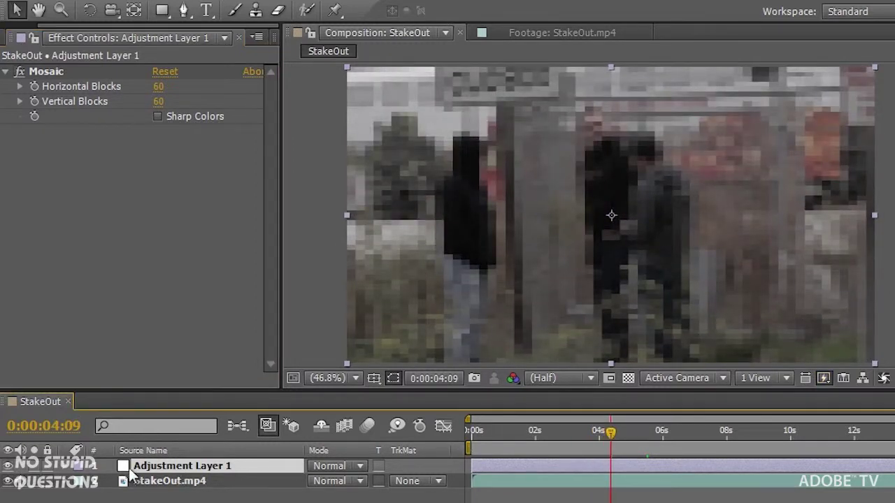
click(498, 501)
click(498, 467)
click(499, 496)
click(496, 465)
click(163, 11)
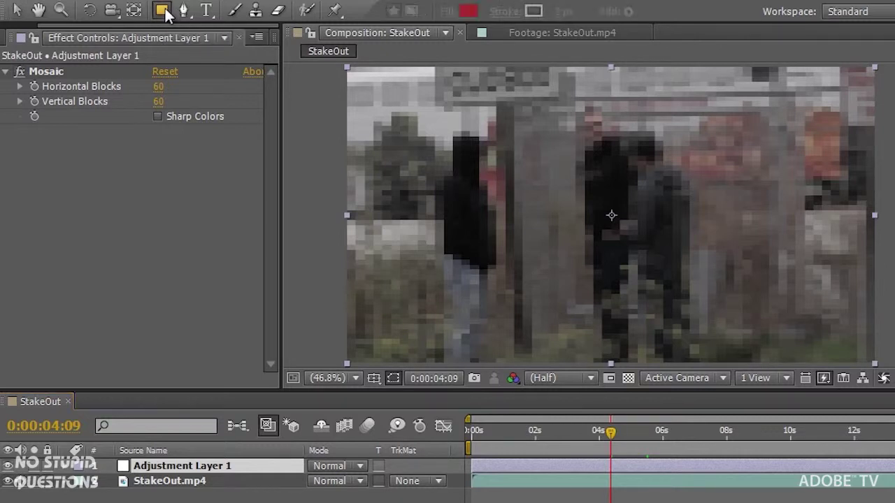
double_click(162, 10)
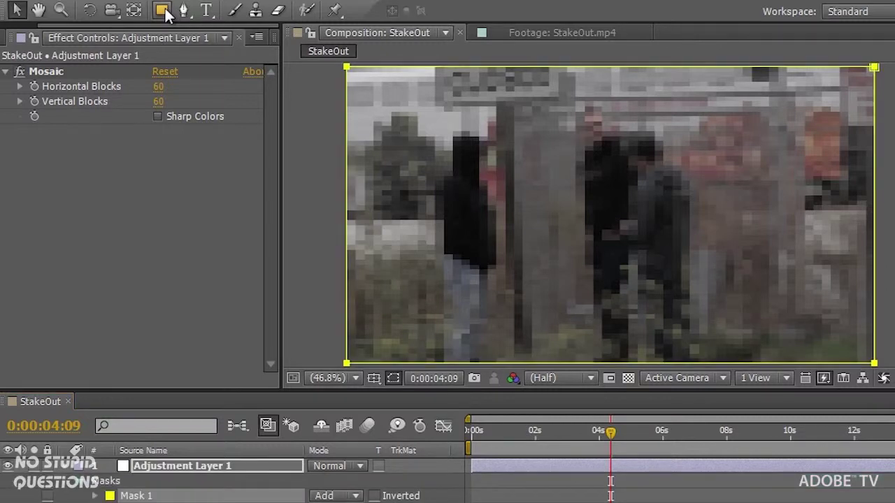
key(v)
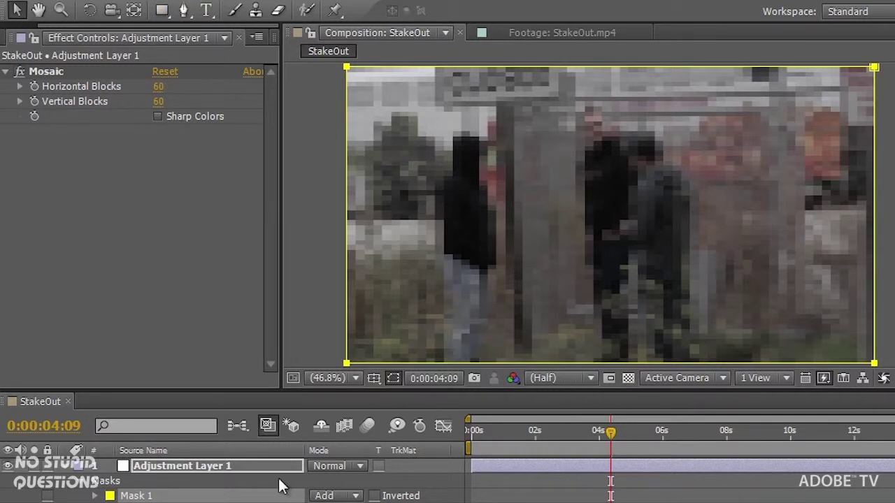
Show the adjustment layer's Position and Scale, scale it to 10% by 18%, and place it over the middle man's face.
click(162, 464)
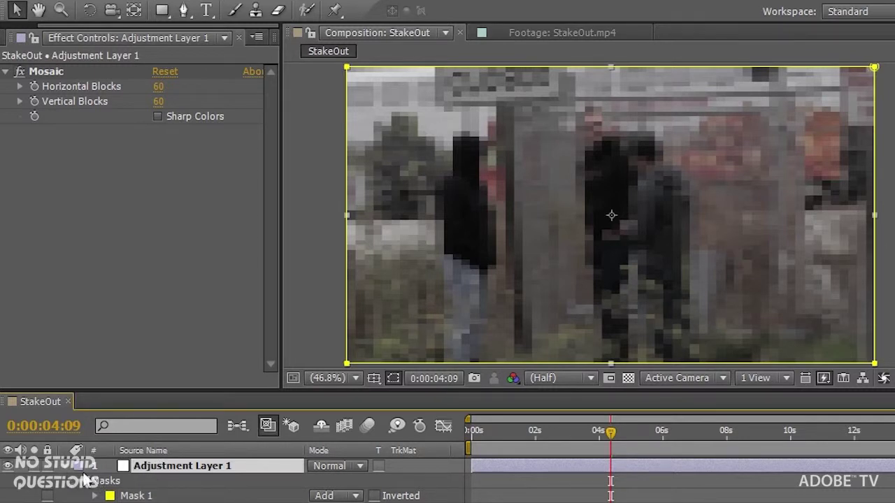
key(p)
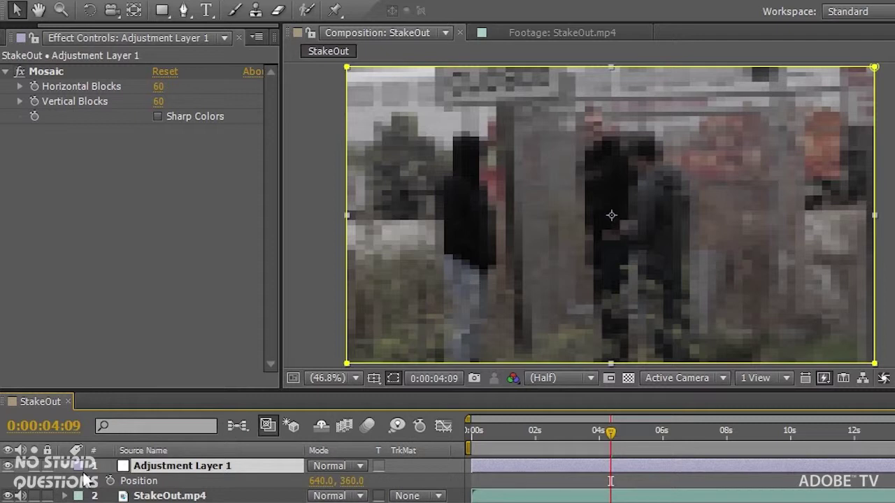
key(shift+s)
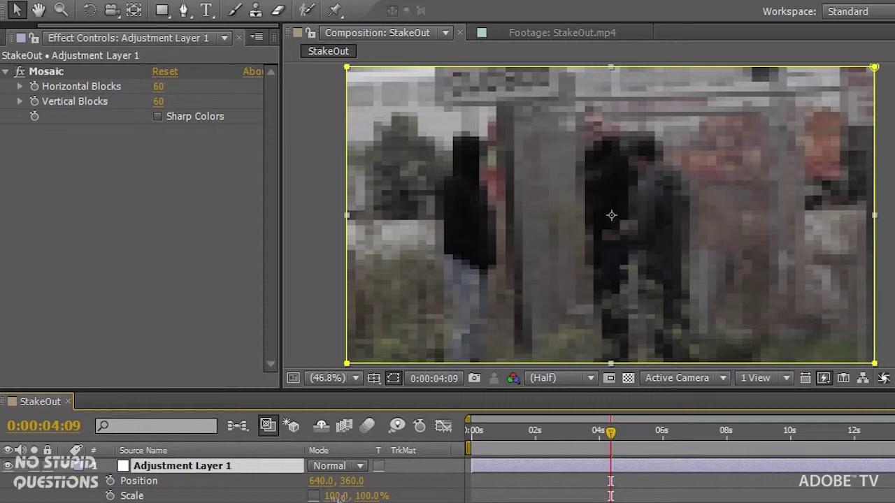
click(339, 495)
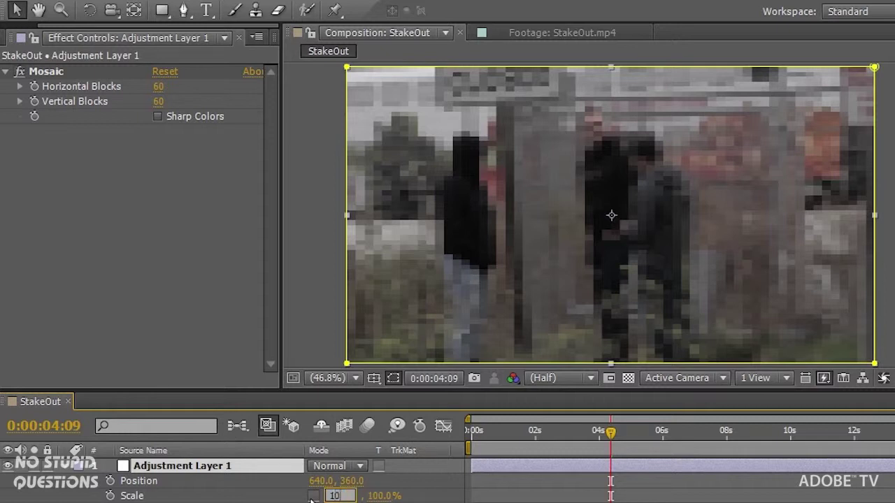
key(Tab)
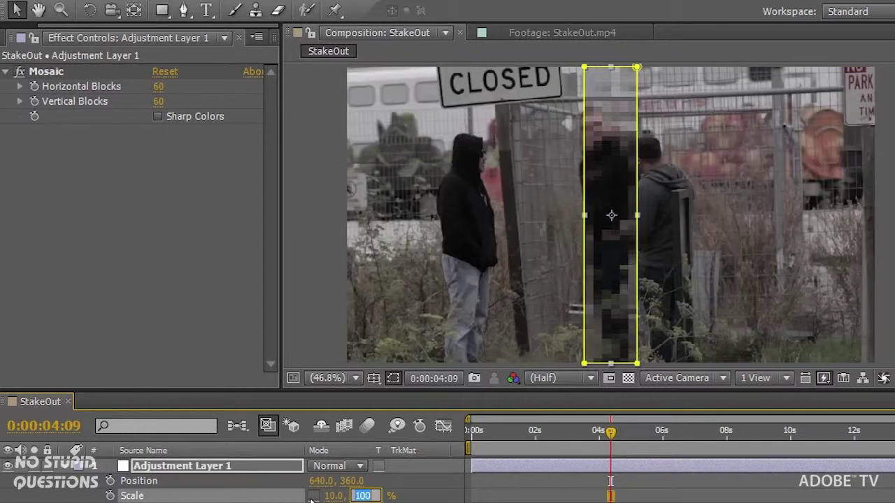
key(Tab)
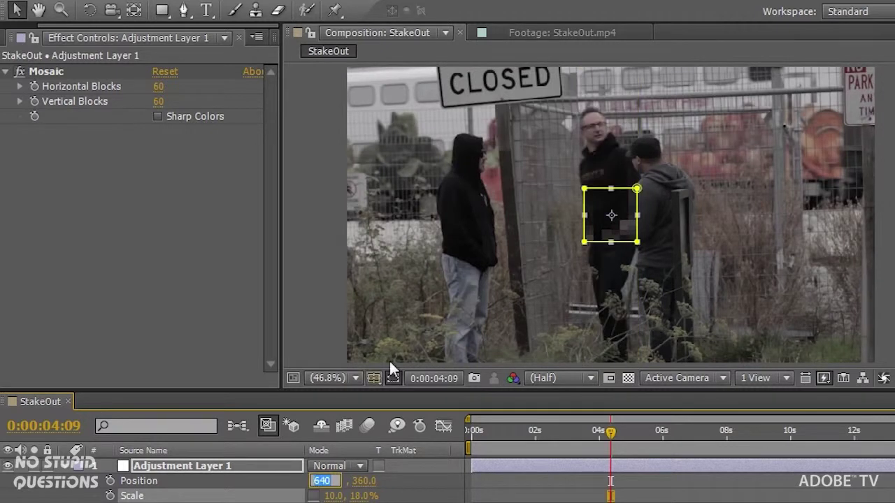
drag(620, 227, 608, 145)
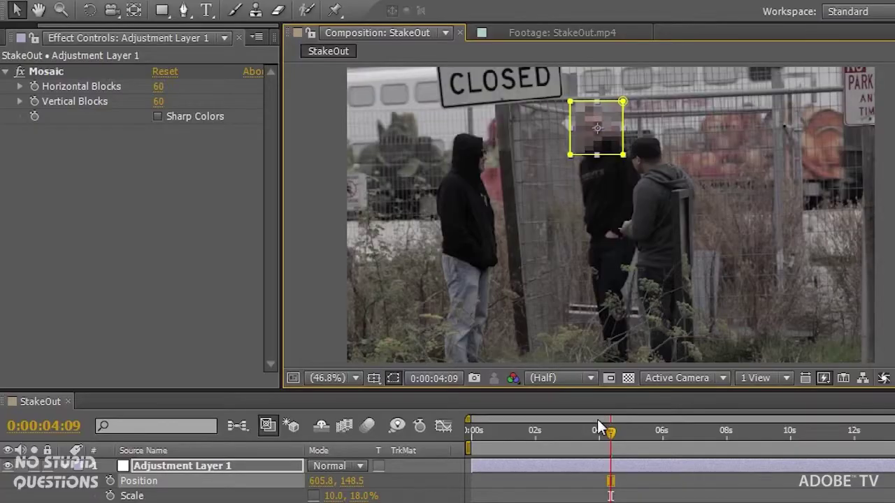
At 0:00:00:00, move the mosaic square to the frame's right edge at about 1221, 114 and start keyframing its Position.
drag(608, 431, 469, 432)
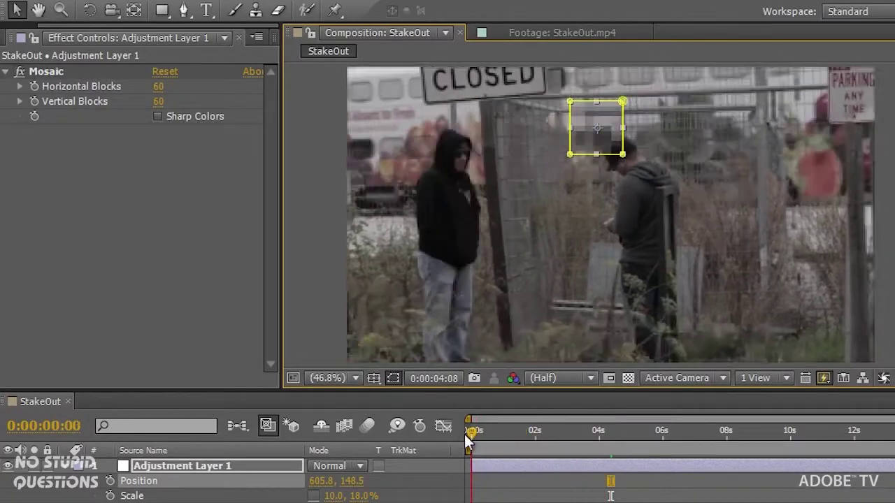
drag(607, 145, 864, 128)
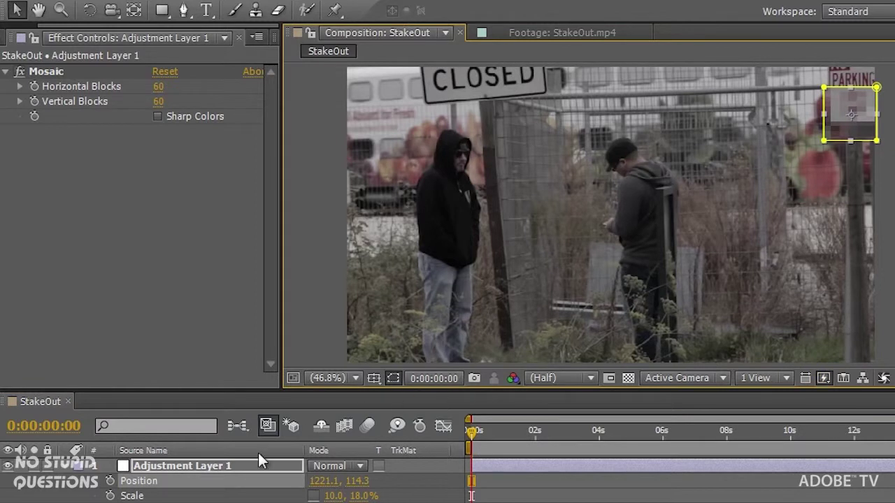
click(110, 482)
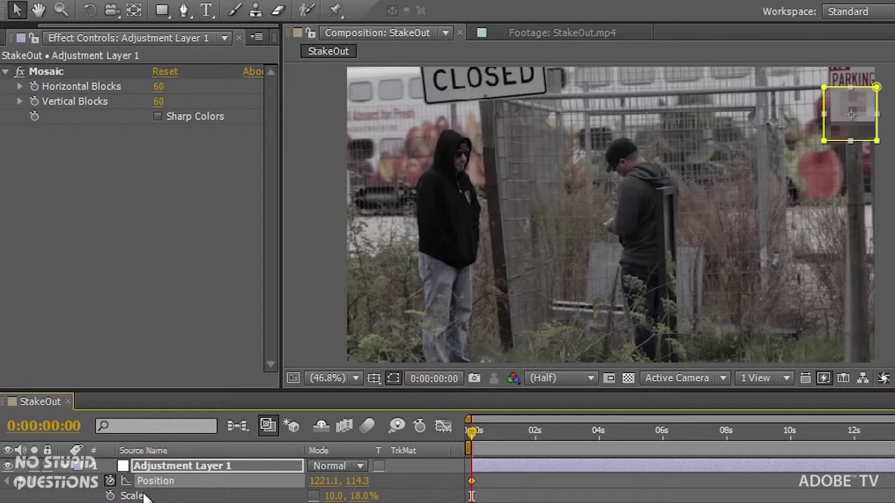
Keyframe the mosaic over the entering man's head at four points from 0:00:02:15 (about 1172, 80) to 0:00:03:14 (about 864, 112).
drag(470, 429, 555, 427)
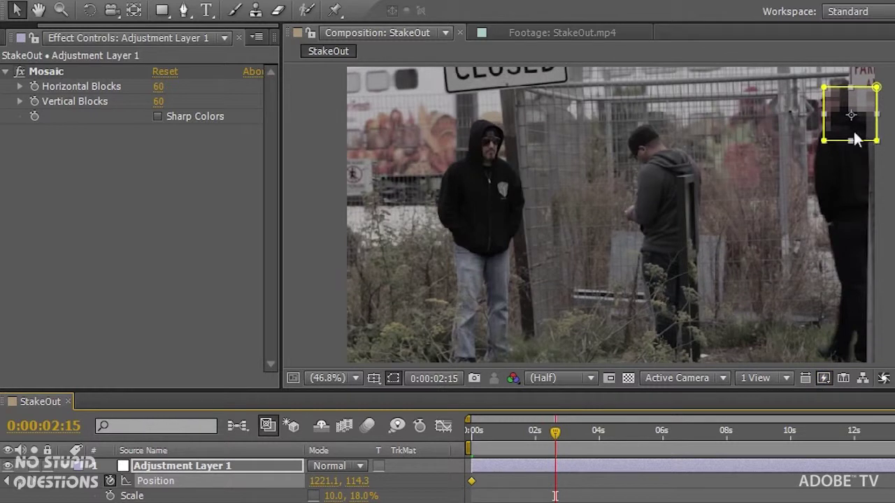
drag(846, 120, 829, 106)
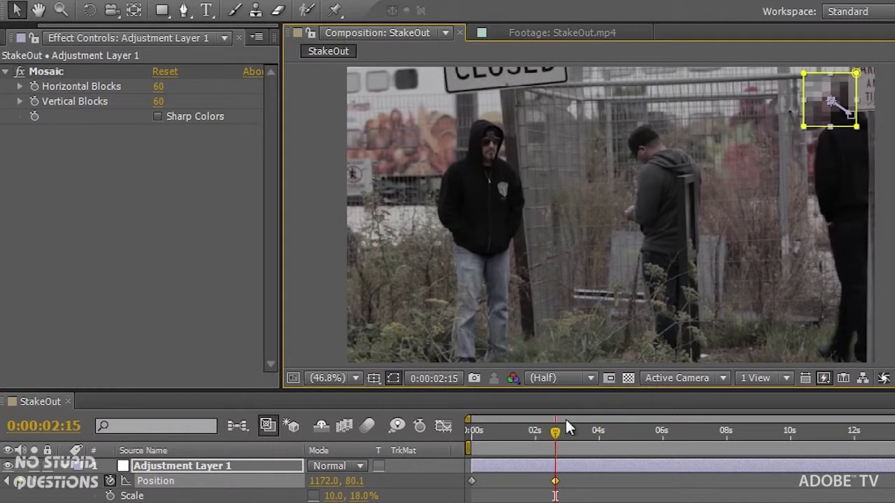
drag(557, 428, 565, 429)
drag(813, 123, 793, 131)
drag(567, 434, 578, 428)
drag(791, 123, 737, 128)
drag(576, 431, 586, 431)
drag(743, 125, 694, 130)
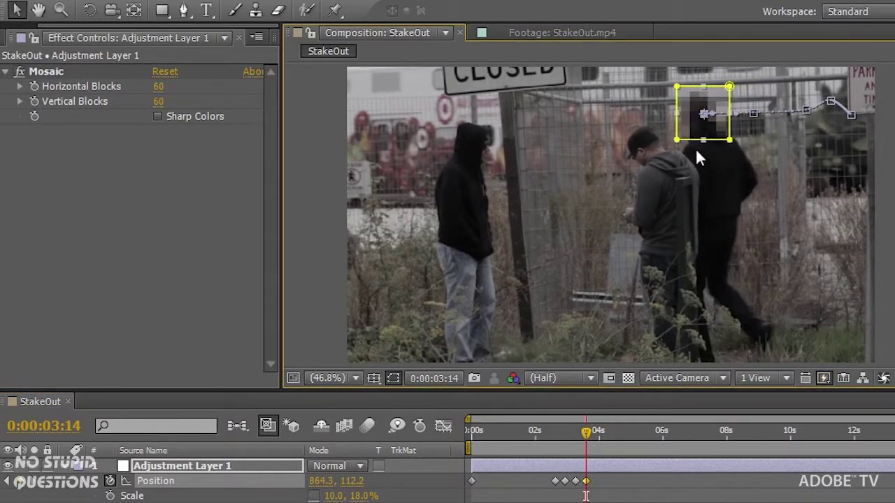
Keyframe the mosaic over the walking man's face at four more points, ending at 0:00:04:15 with position about 561, 168.
drag(591, 430, 599, 428)
drag(687, 134, 635, 143)
click(596, 433)
mouse_move(596, 433)
mouse_down()
mouse_move(584, 430)
mouse_move(607, 430)
mouse_up()
drag(643, 120, 616, 126)
drag(603, 431, 609, 431)
drag(617, 143, 592, 145)
drag(611, 429, 620, 430)
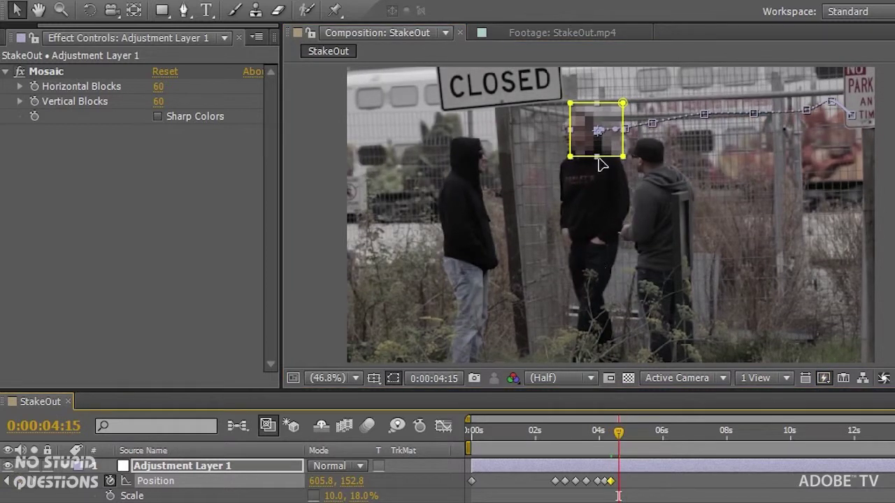
drag(591, 153, 569, 155)
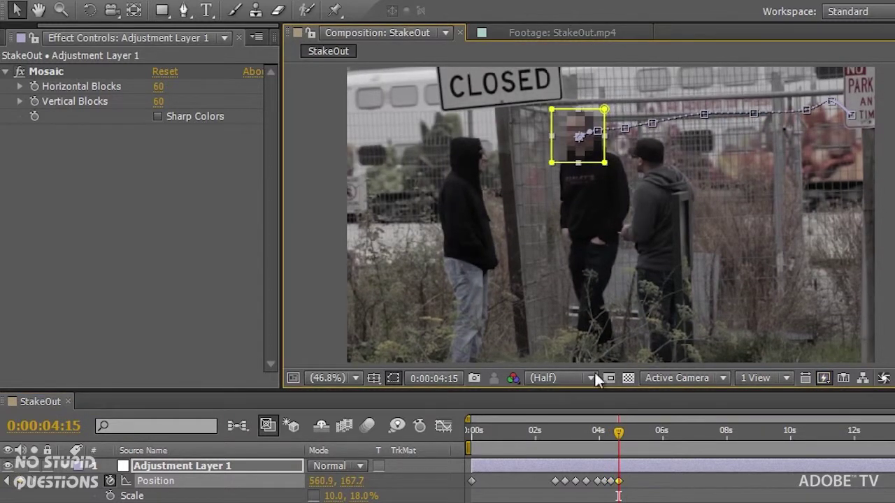
Keyframe the mosaic over the middle man's face at four further points beyond 0:00:04:15, with position about 476, 144 at 0:00:05:13.
drag(620, 433, 636, 432)
drag(566, 154, 552, 153)
drag(637, 436, 648, 432)
drag(572, 144, 552, 136)
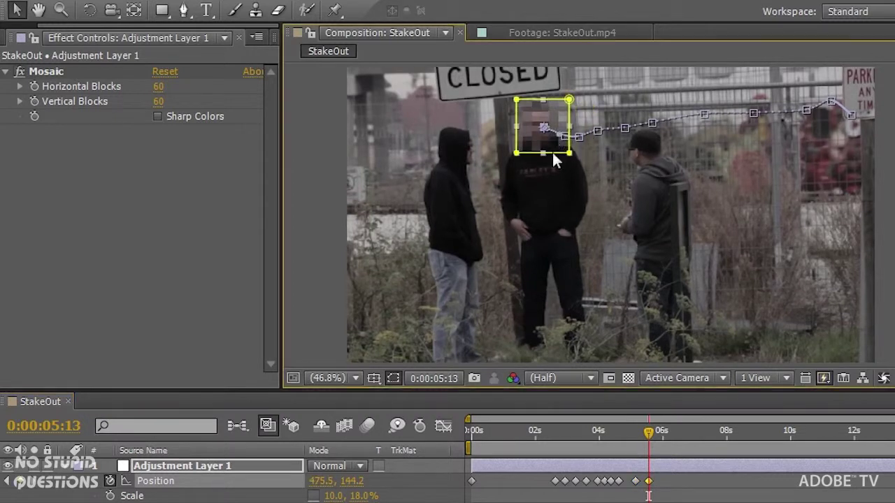
drag(648, 432, 667, 435)
mouse_move(534, 136)
mouse_down()
mouse_move(545, 138)
mouse_move(532, 130)
mouse_up()
drag(664, 435, 681, 434)
drag(530, 126, 555, 128)
Deselect the adjustment layer and scrub back to 0:00:04:21 to check how the mosaic follows the man's face.
drag(677, 433, 653, 443)
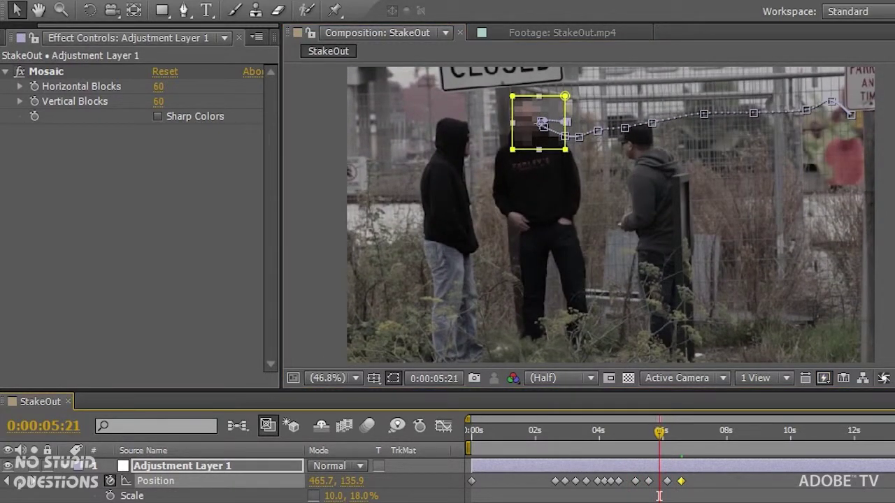
click(659, 496)
drag(656, 433, 625, 459)
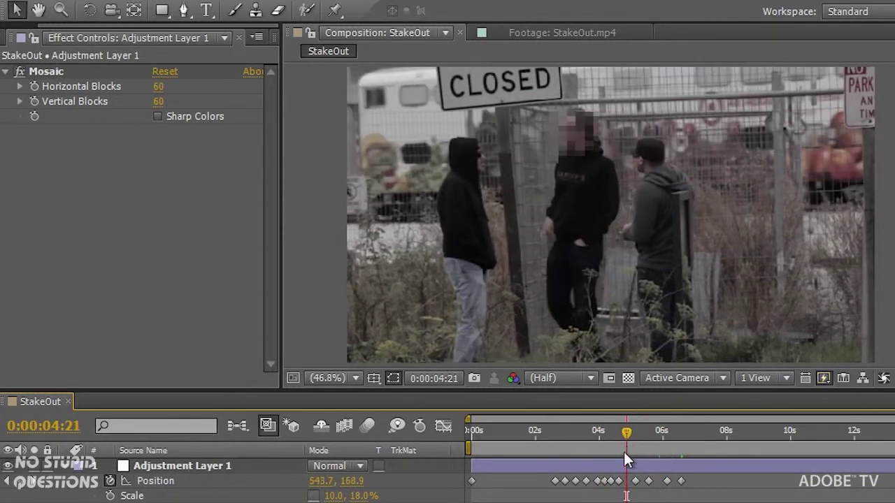